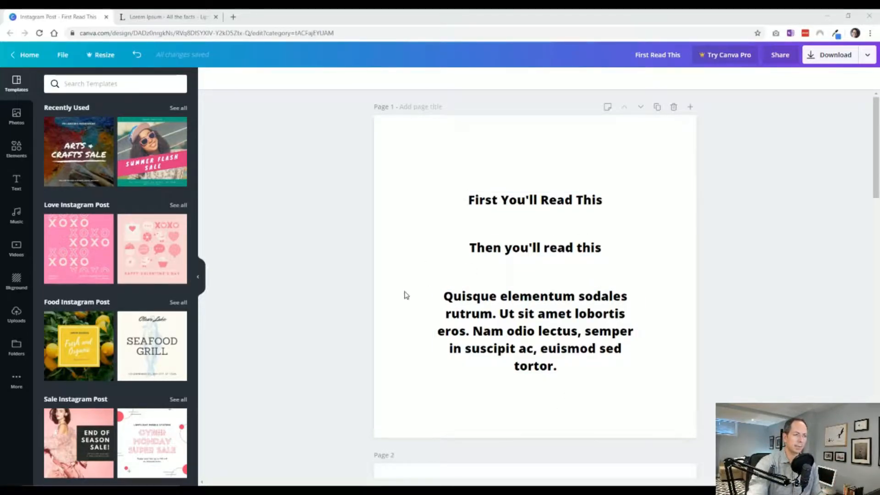
click(489, 206)
click(499, 253)
click(399, 345)
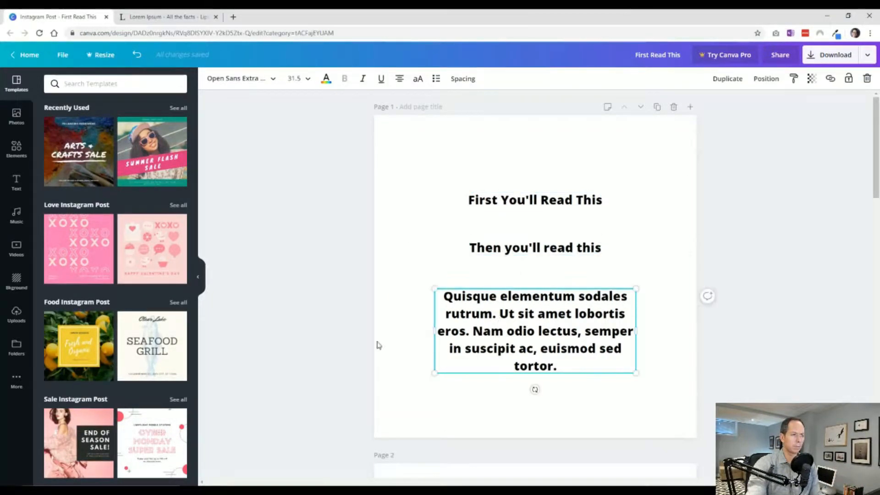
click(531, 205)
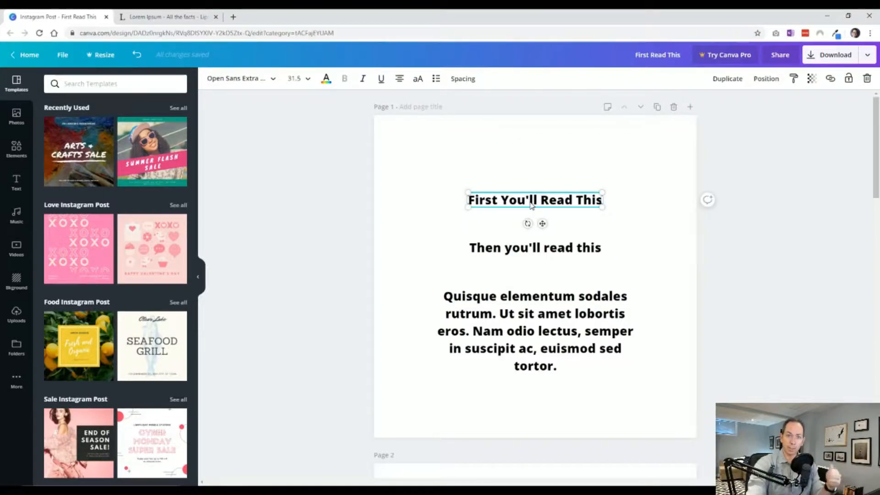
click(520, 252)
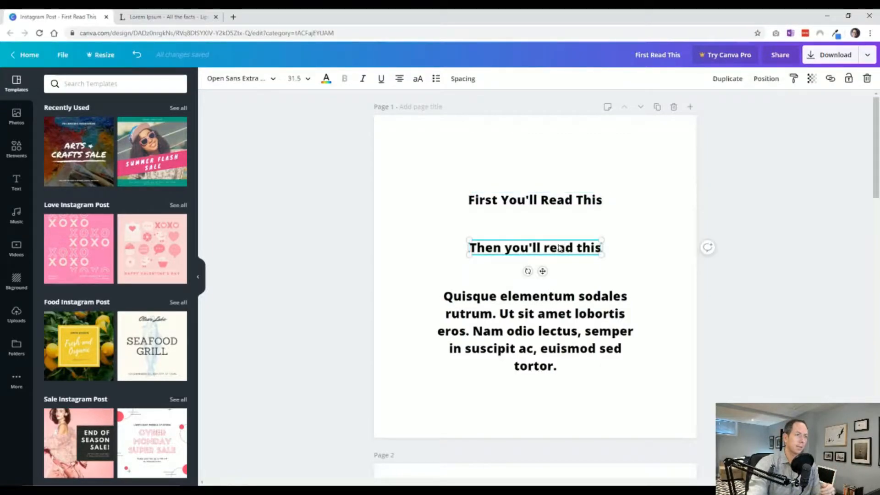
click(447, 321)
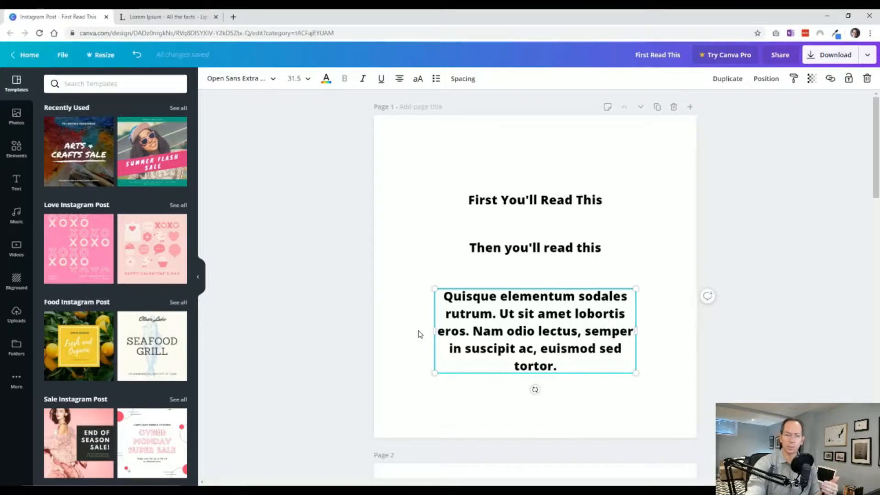
click(410, 231)
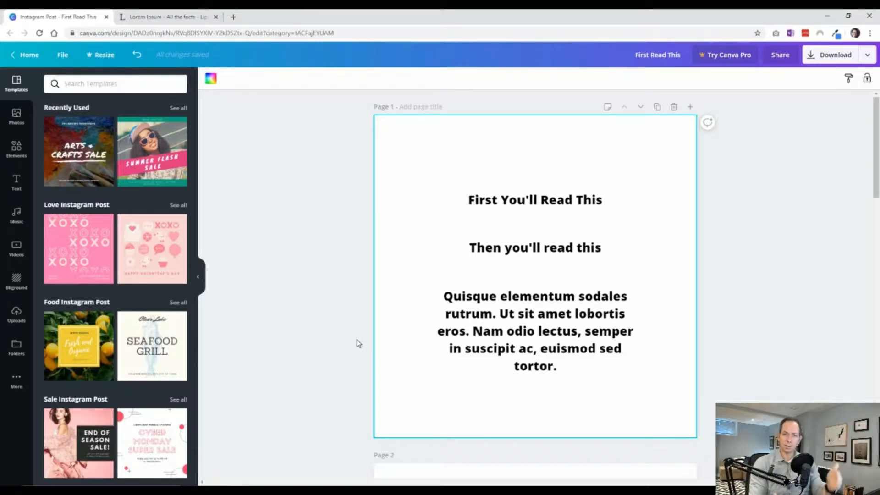
Duplicate page 1 and enlarge the "First You'll Read This" heading on the copy to a font size of about 60.6.
click(657, 107)
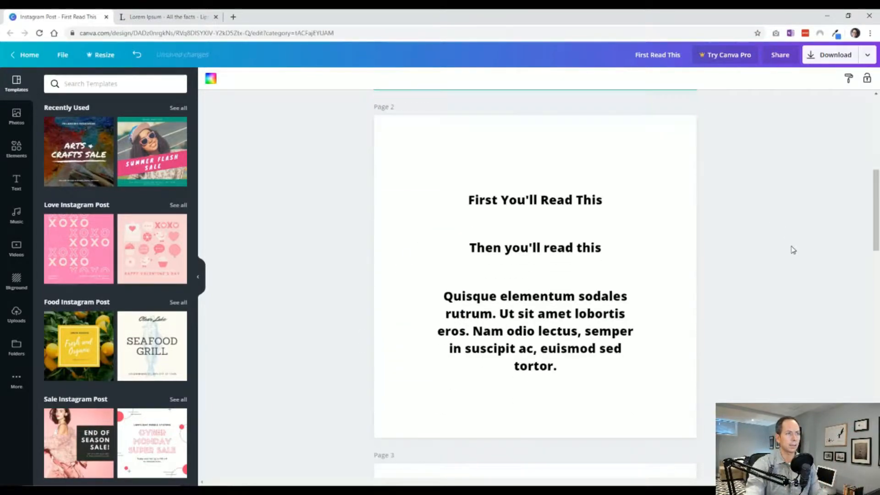
click(554, 206)
drag(600, 209, 659, 240)
click(766, 261)
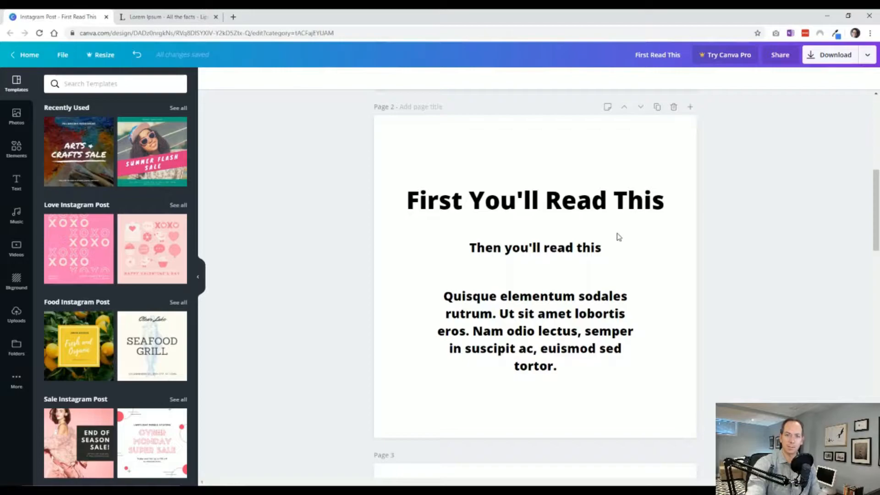
Enlarge the "Then you'll read this" line on page 2 to a font size of about 45.3.
click(598, 252)
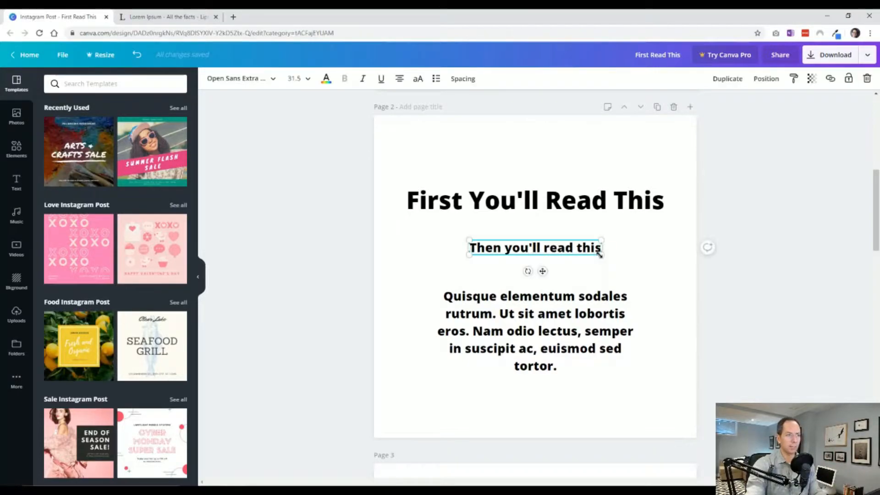
drag(599, 253, 626, 273)
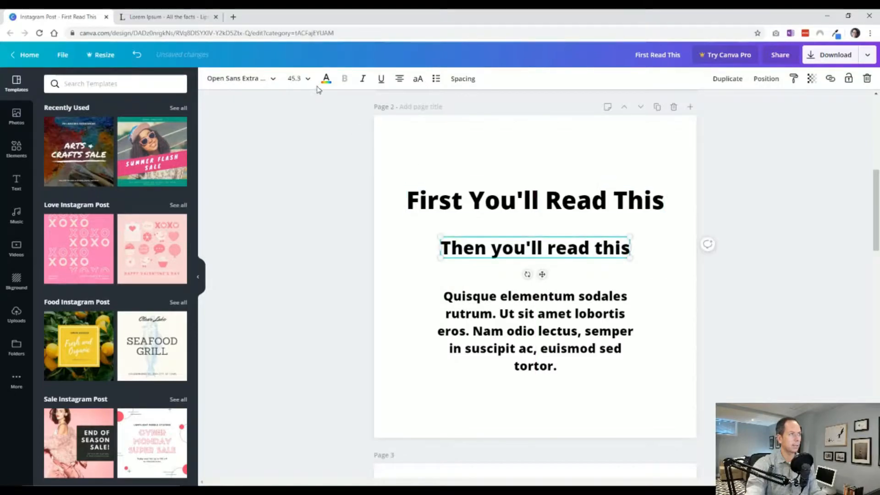
click(274, 81)
click(273, 81)
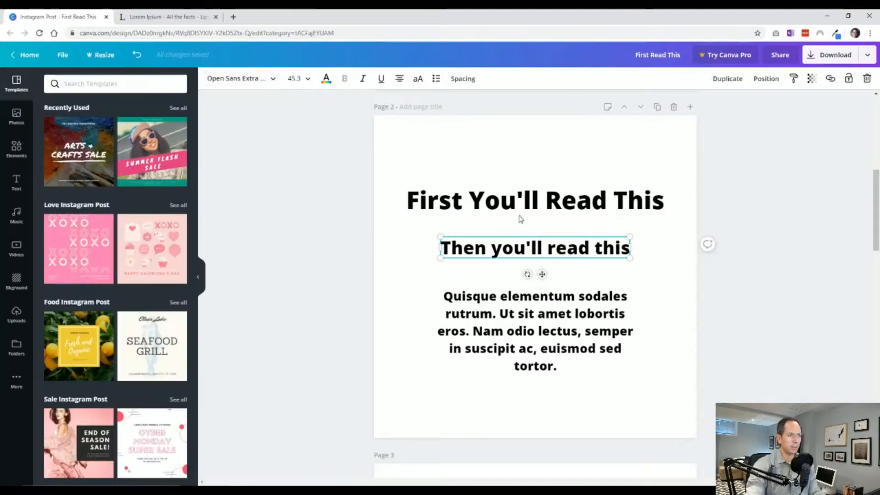
Change the font of the "Then you'll read this" line to Open Sans and move it slightly up towards the heading.
click(271, 80)
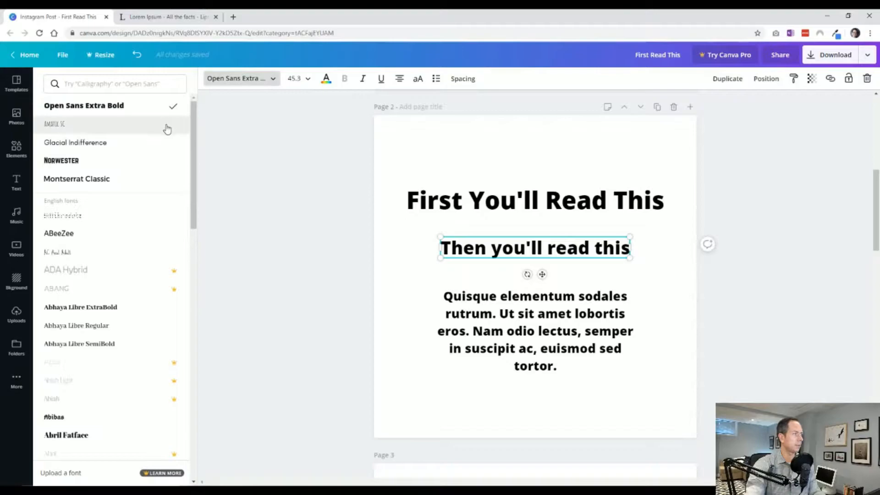
click(109, 88)
text(open)
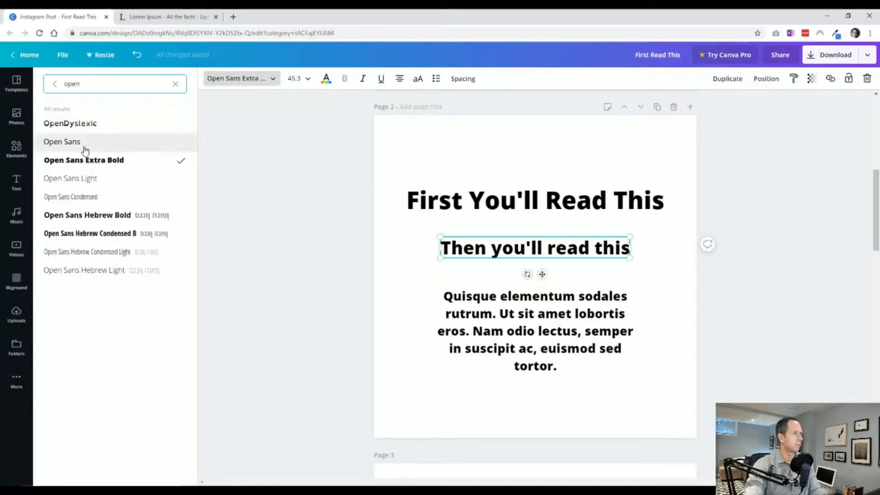
click(83, 145)
click(288, 199)
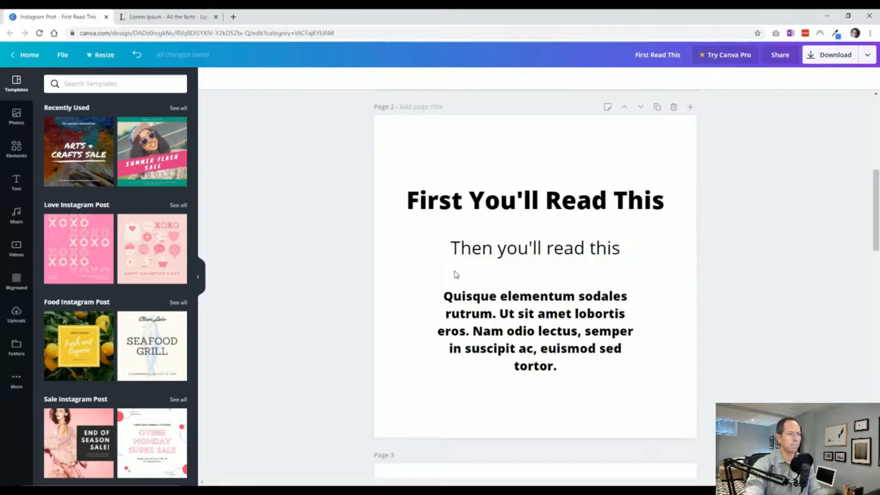
click(501, 253)
click(350, 279)
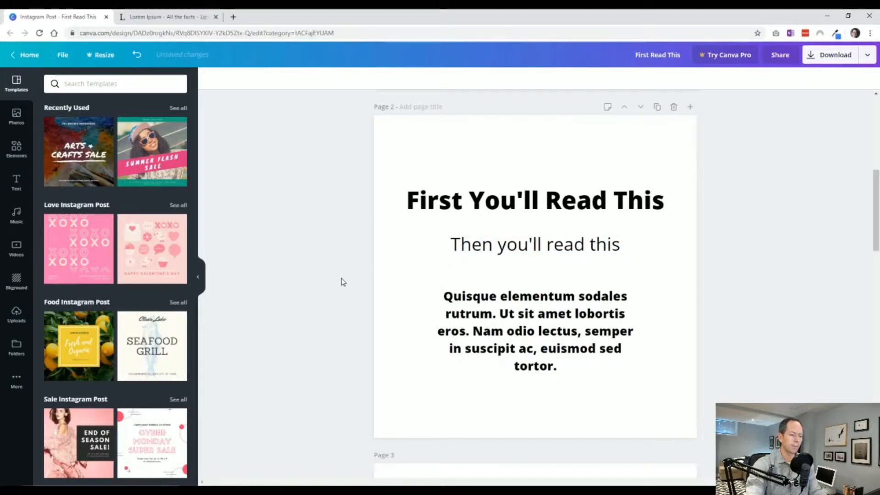
click(491, 198)
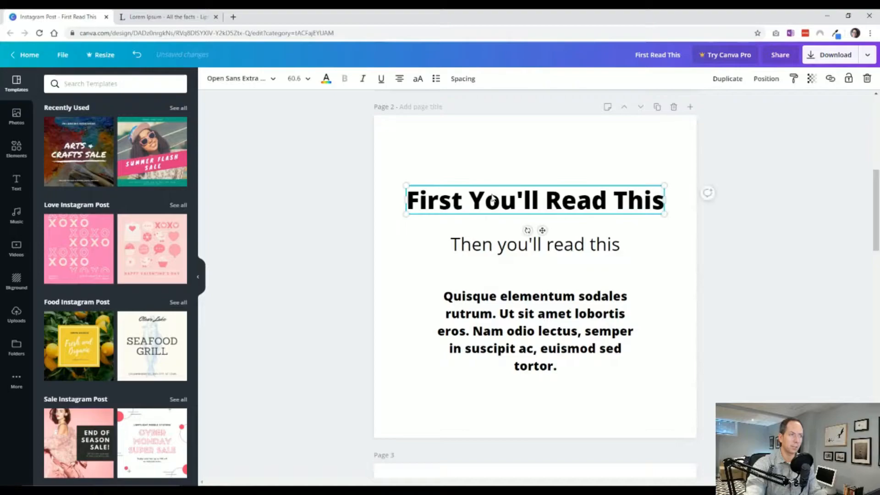
click(477, 248)
click(399, 296)
Set the body paragraph on page 2 to the Open Sans font at size 26.
click(504, 314)
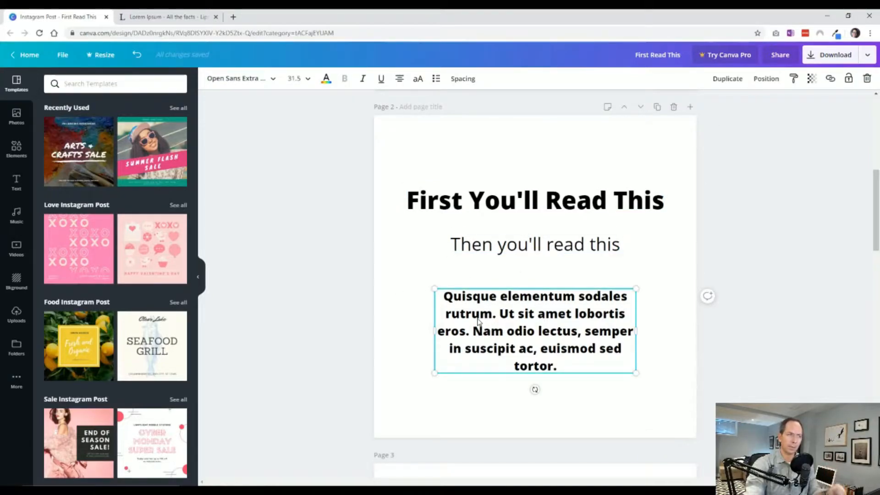
click(263, 82)
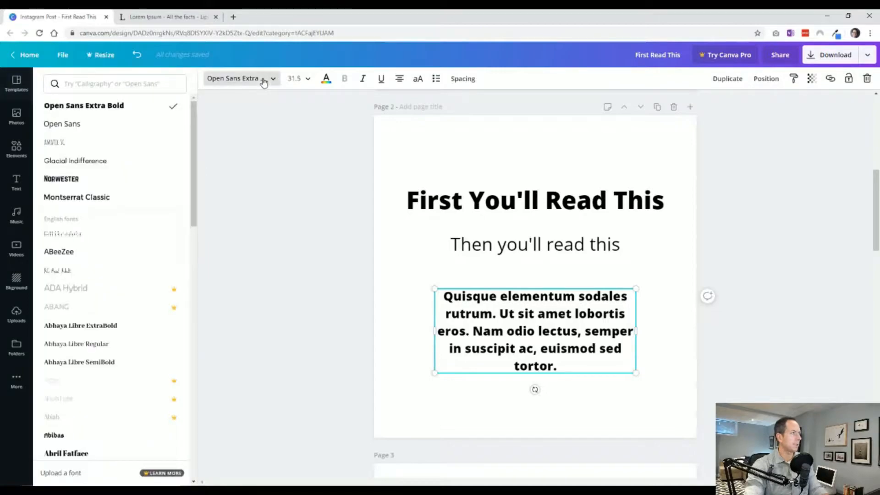
click(93, 124)
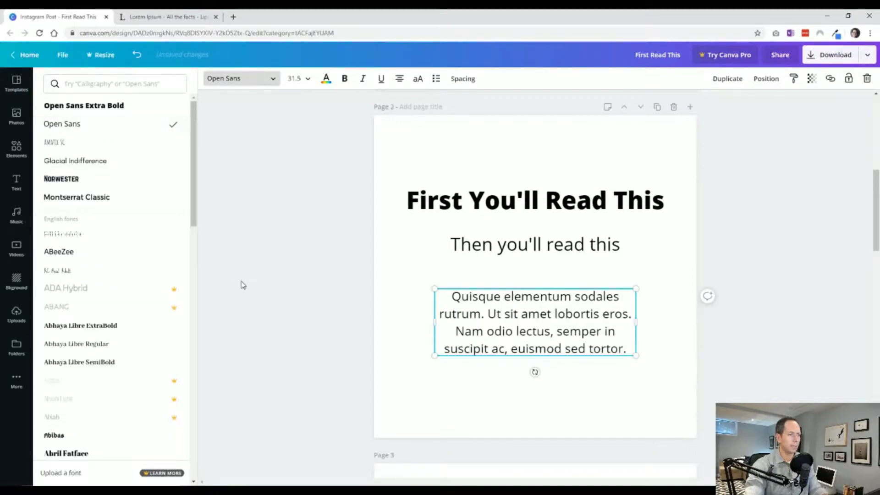
click(295, 79)
text(26)
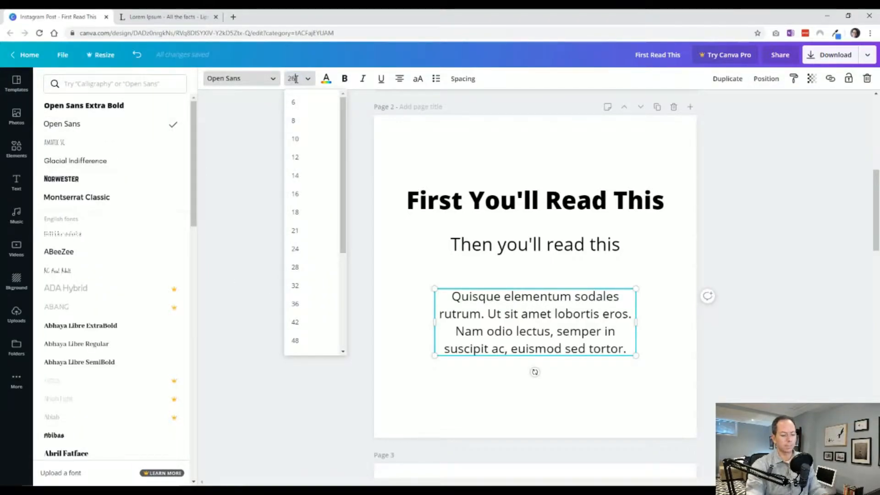
key(Return)
Move the paragraph, the second line and the heading on page 2 slightly down to even out their spacing.
click(489, 305)
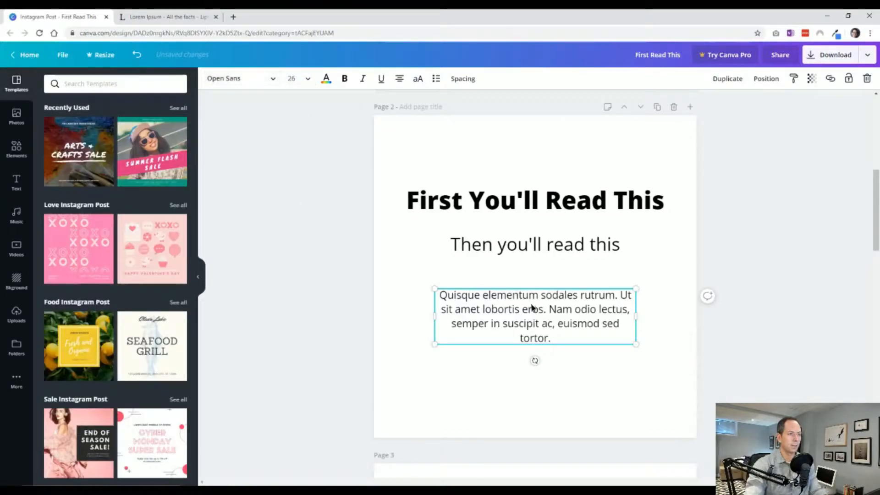
click(534, 247)
drag(534, 202, 533, 209)
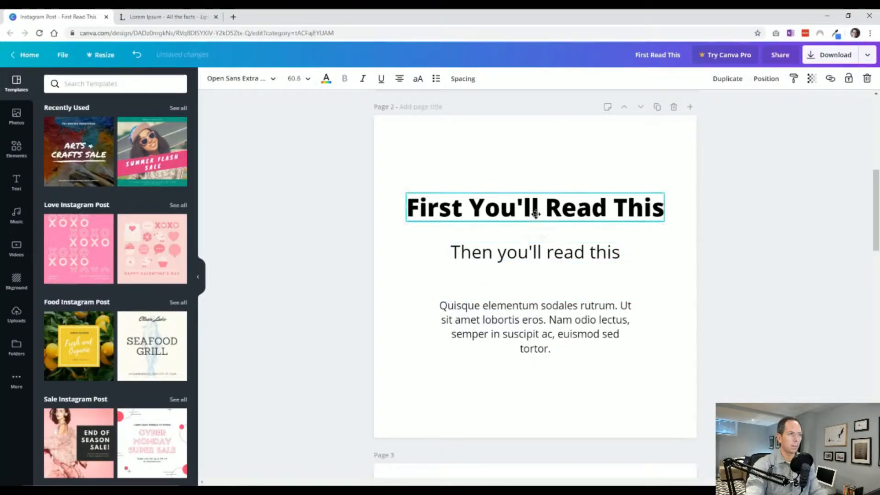
click(348, 289)
drag(527, 256, 526, 263)
click(305, 319)
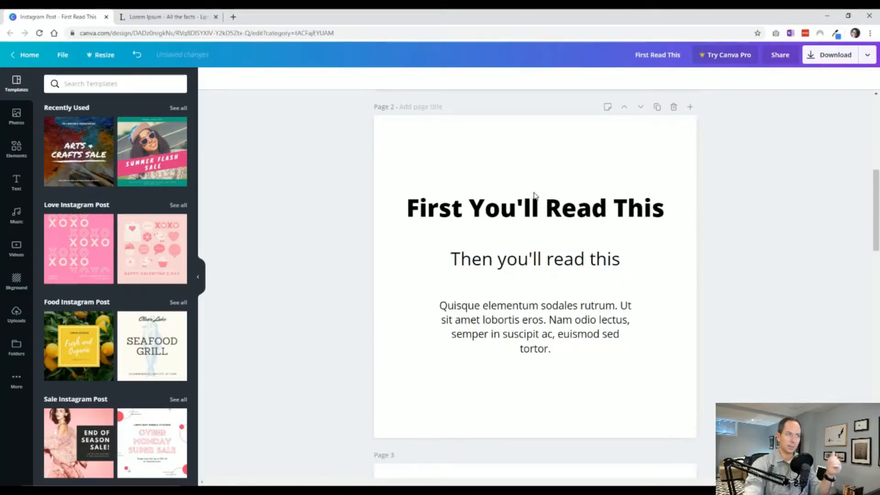
click(535, 207)
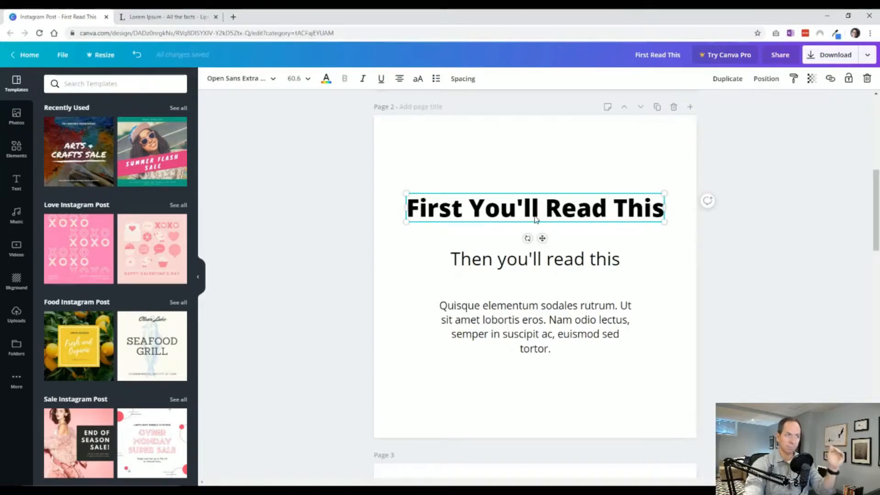
click(513, 257)
click(517, 339)
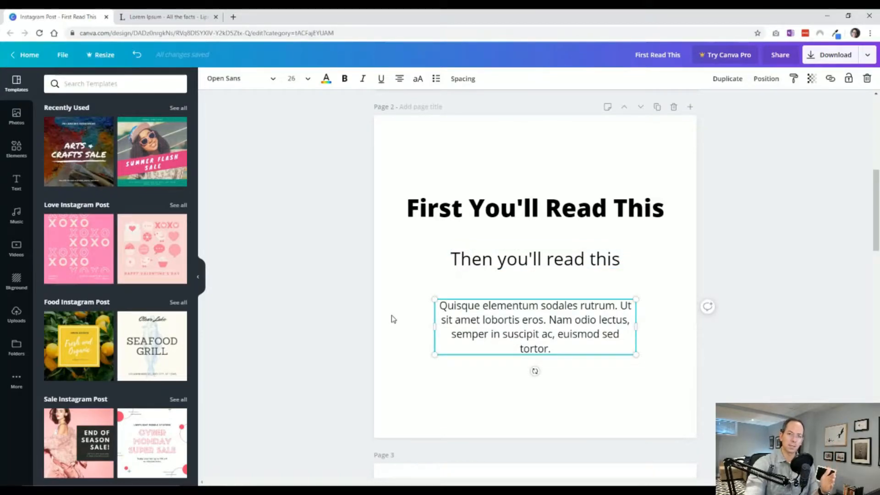
Duplicate page 2 and colour the "First You'll Read This" heading on the copy orange.
click(382, 323)
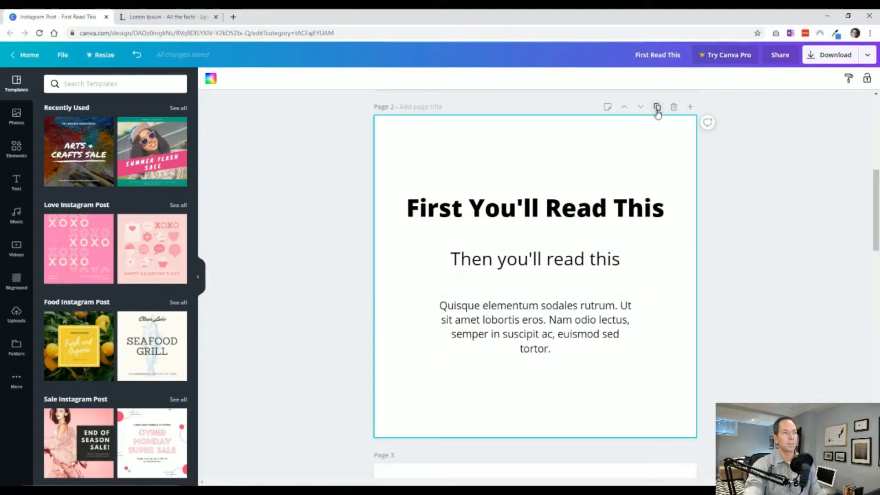
click(658, 109)
click(647, 202)
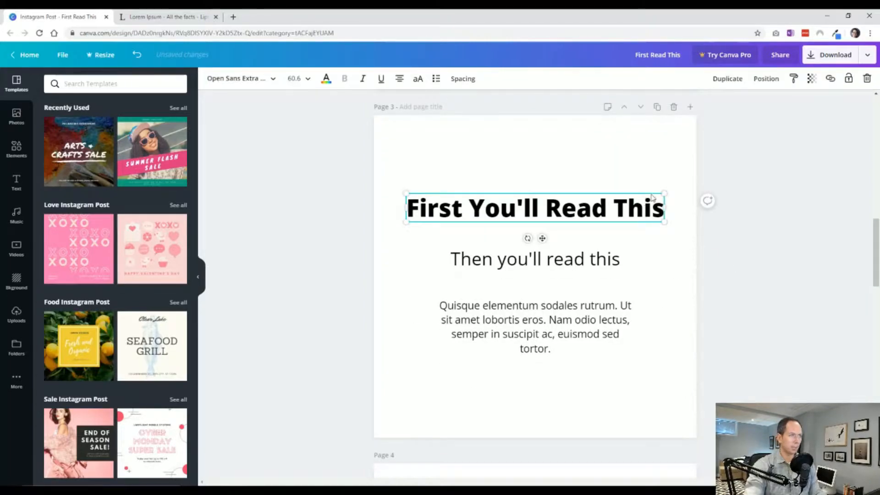
click(326, 78)
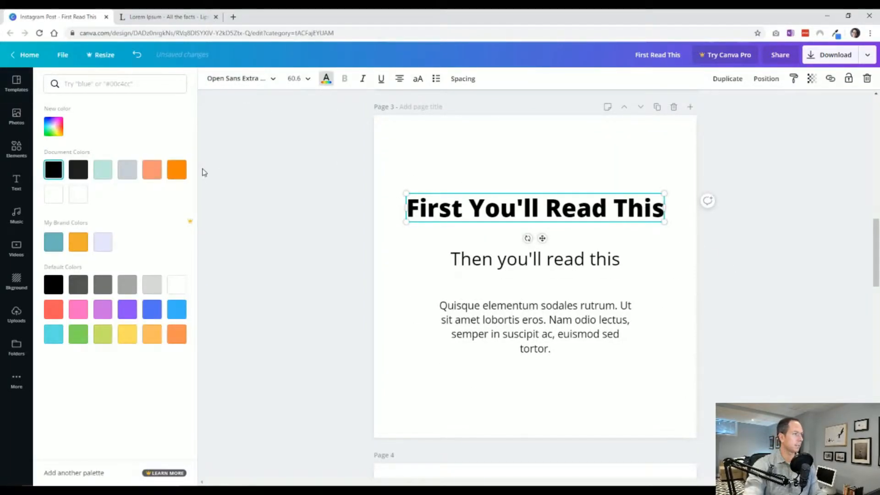
click(177, 169)
click(340, 285)
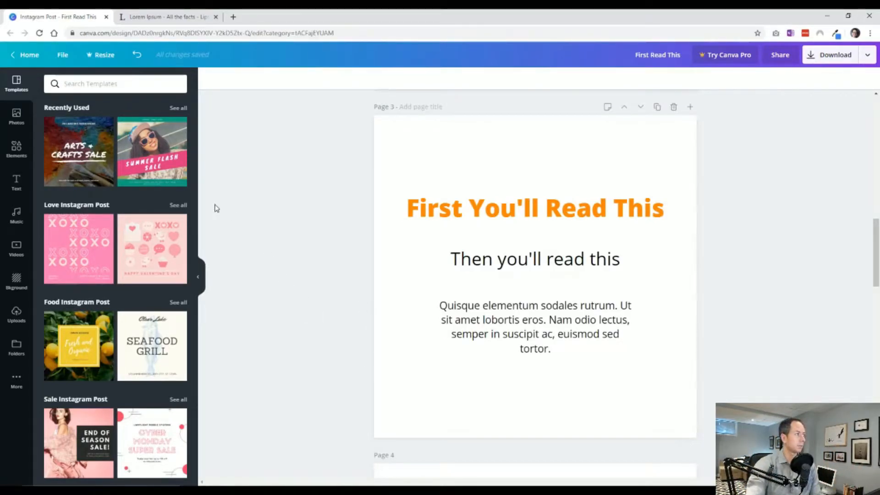
Add a grey square to page 3 and stretch it into a full-width horizontal band covering the heading.
click(458, 203)
click(335, 191)
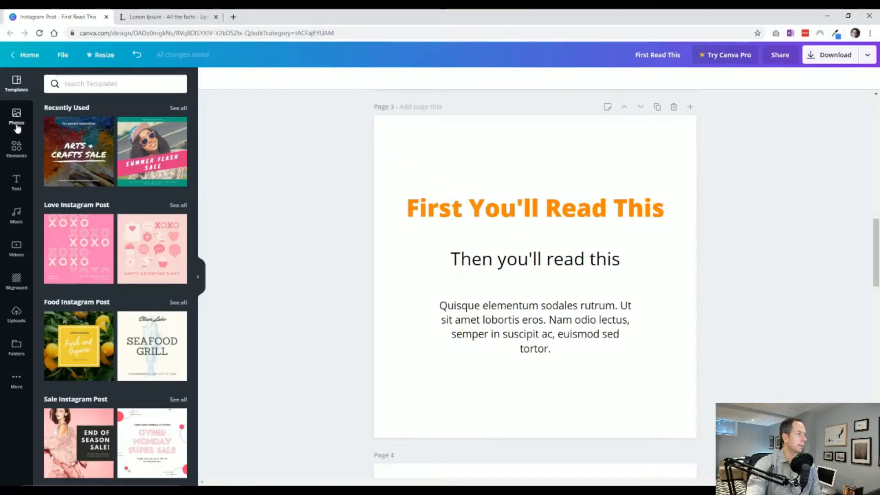
click(16, 149)
click(60, 133)
drag(449, 218, 417, 206)
drag(633, 268, 695, 266)
drag(531, 397, 552, 240)
drag(542, 140, 541, 165)
Send the grey band to the back and centre the heading vertically on it.
right_click(595, 184)
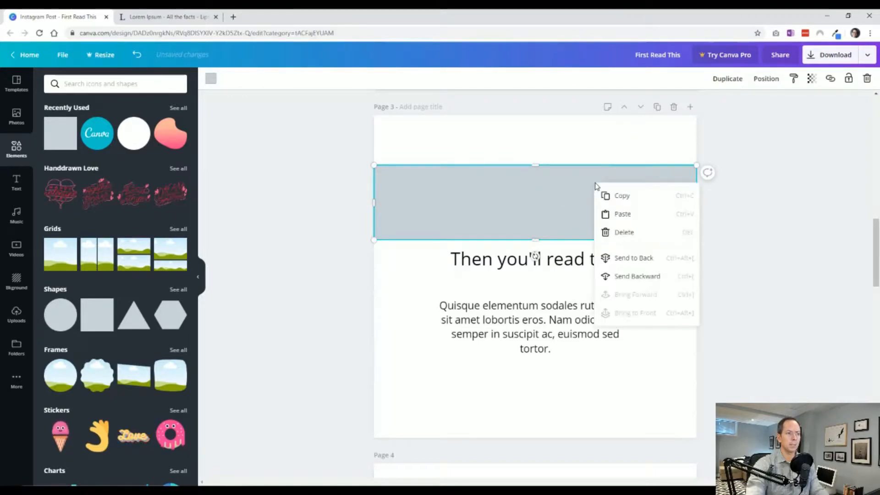
click(632, 258)
click(631, 208)
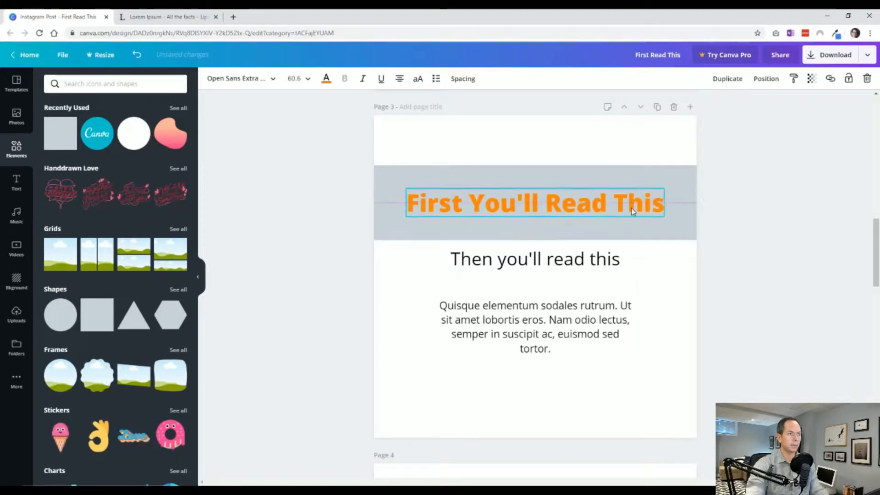
Colour the page 3 heading white and the band behind it orange.
click(326, 79)
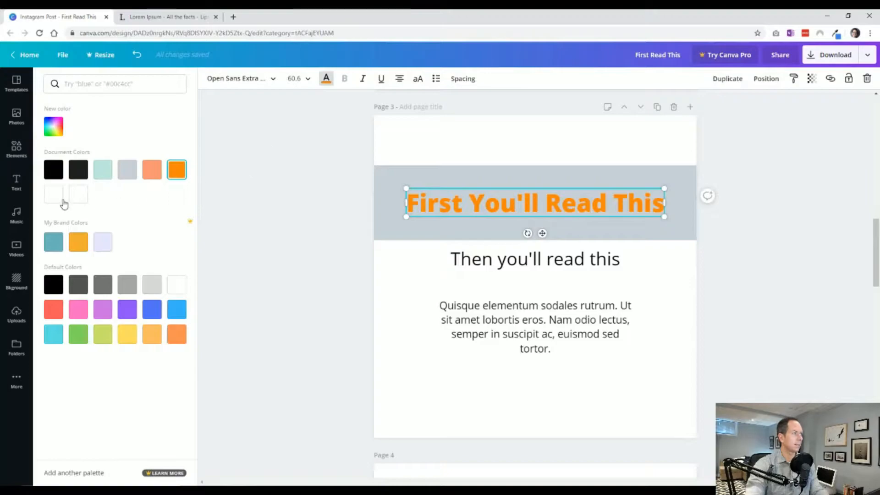
click(79, 194)
click(391, 177)
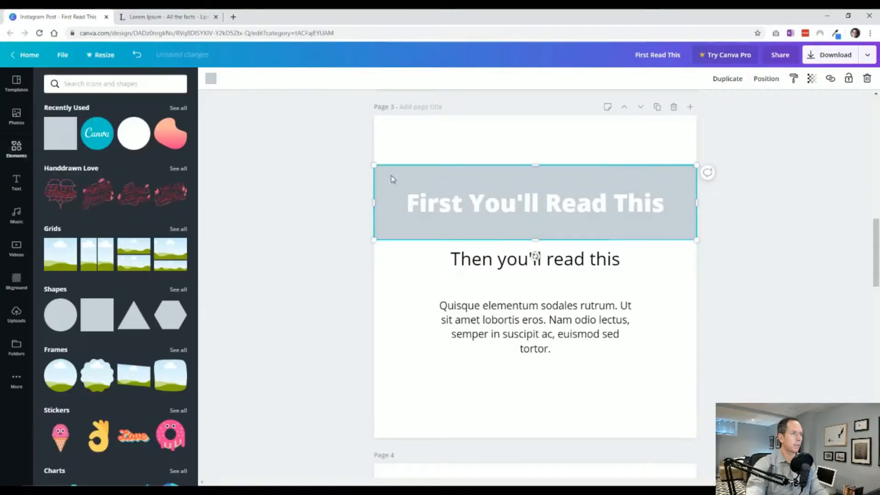
click(210, 78)
click(174, 168)
click(293, 228)
Move the orange band and its heading together slightly up, away from the second line.
click(391, 239)
shift+click(427, 209)
drag(427, 209, 427, 199)
click(334, 245)
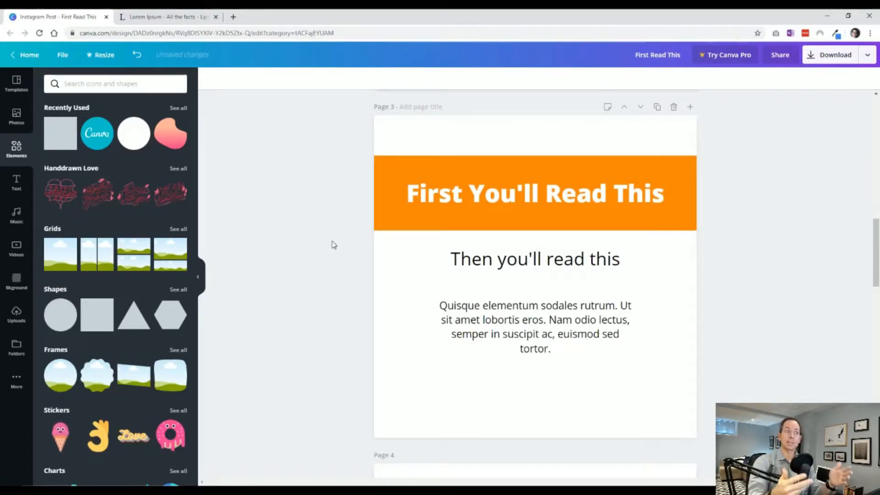
Move the "Then you'll read this" line and the body paragraph on page 3 slightly down, away from the orange band.
click(462, 272)
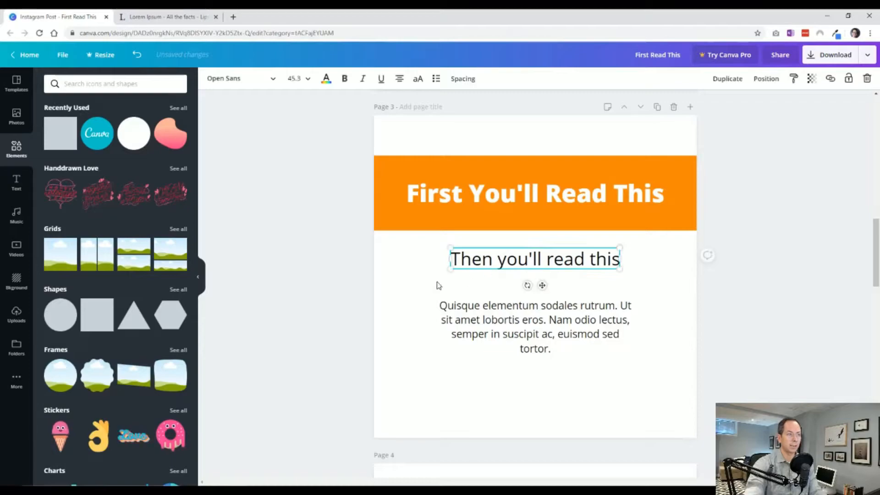
drag(535, 257, 535, 266)
drag(540, 297, 553, 341)
key(ctrl+z)
click(540, 327)
click(349, 345)
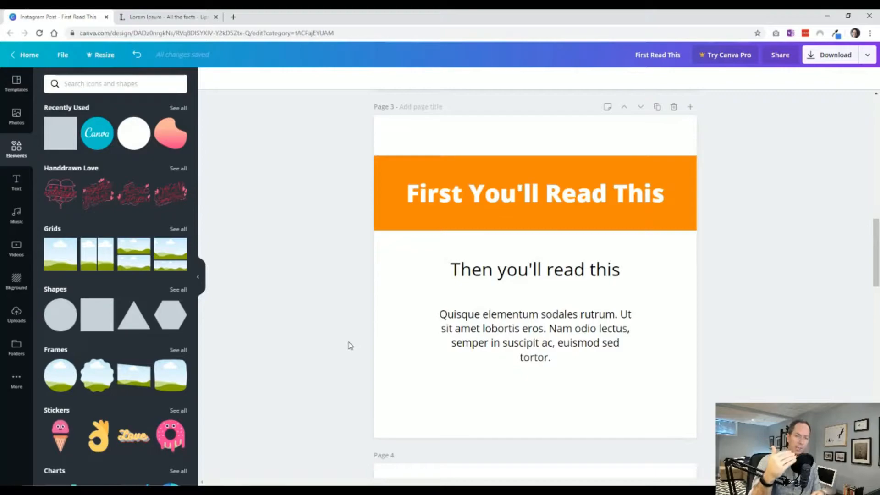
Colour the upper-right square on page 4 orange.
scroll(322, 301, down, 1)
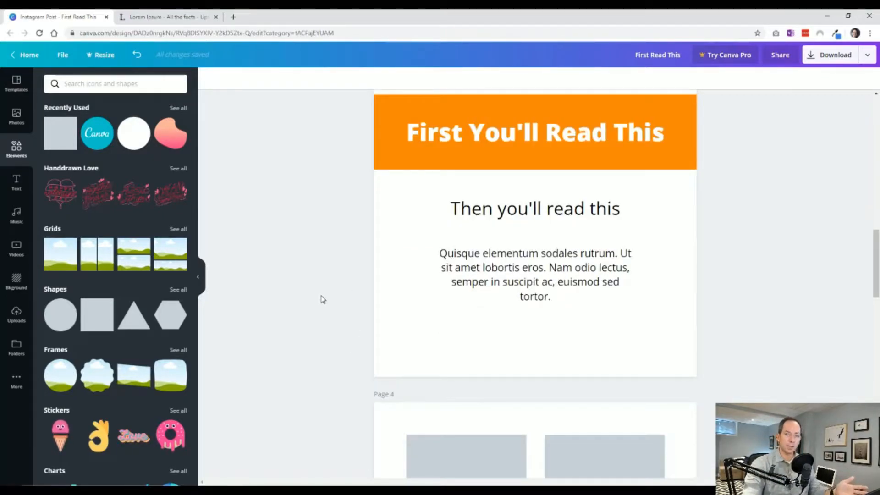
scroll(323, 299, down, 4)
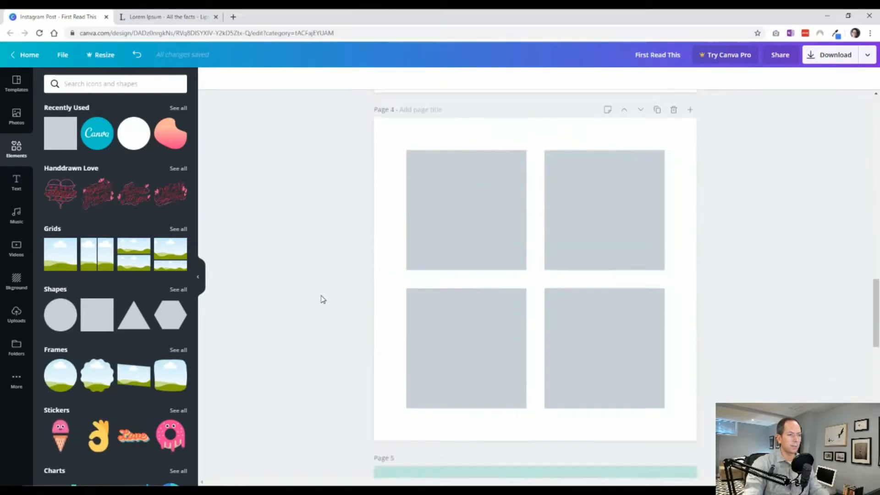
scroll(323, 299, down, 1)
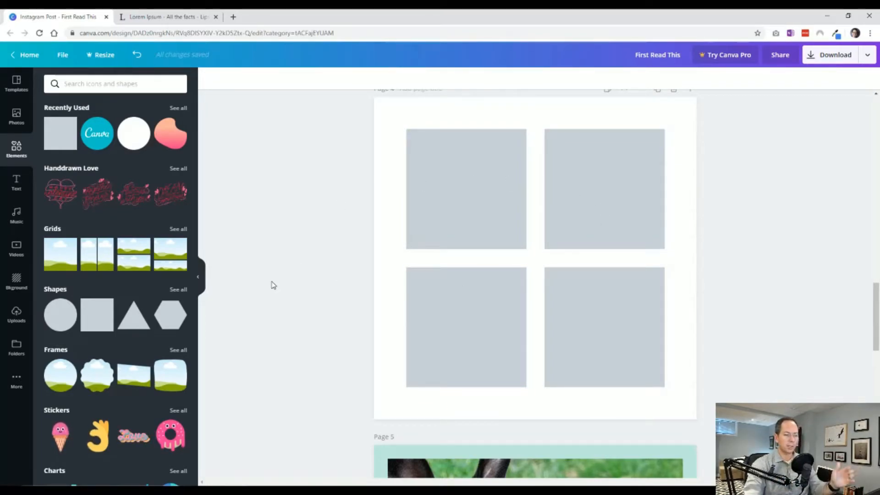
click(612, 203)
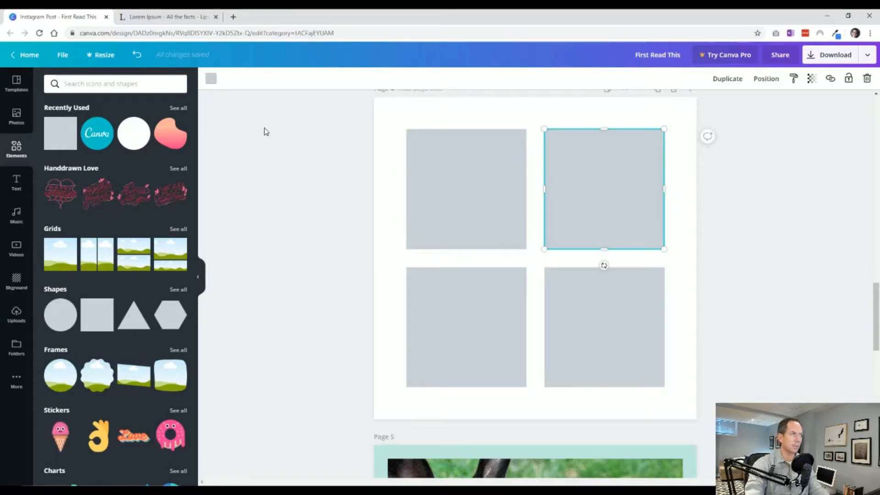
click(211, 78)
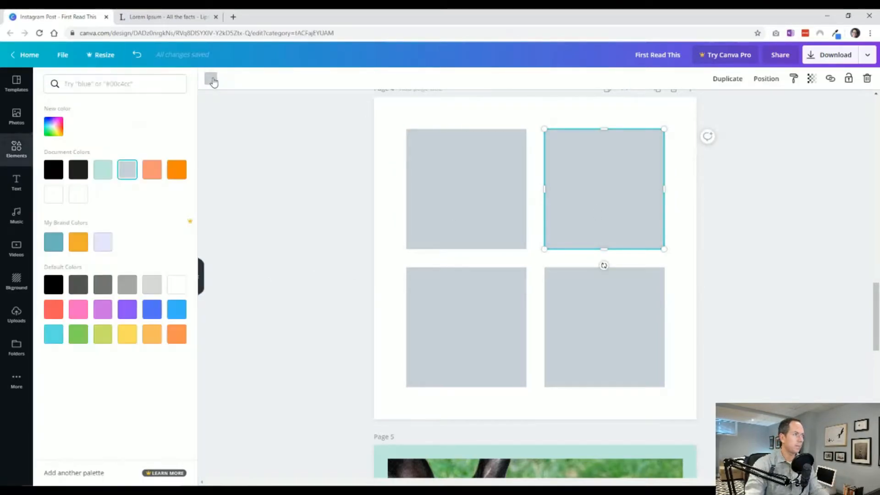
click(177, 172)
click(287, 241)
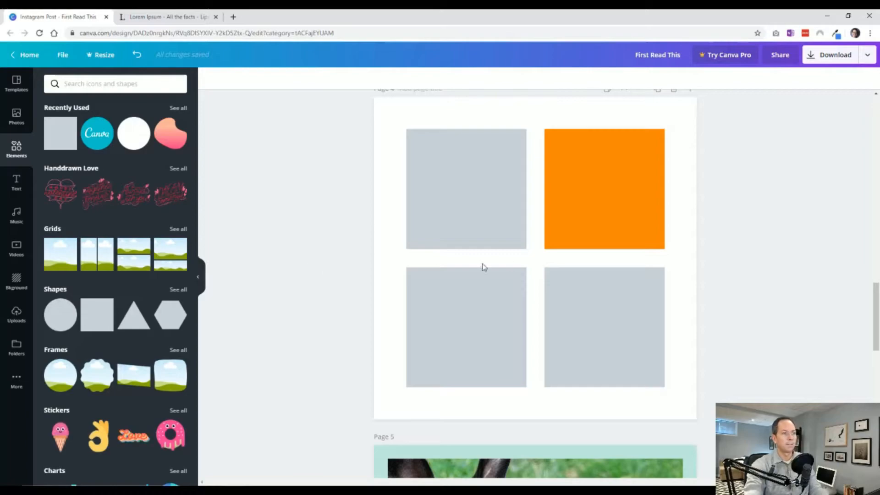
Undo the orange fill of the upper-right square on page 4.
click(565, 223)
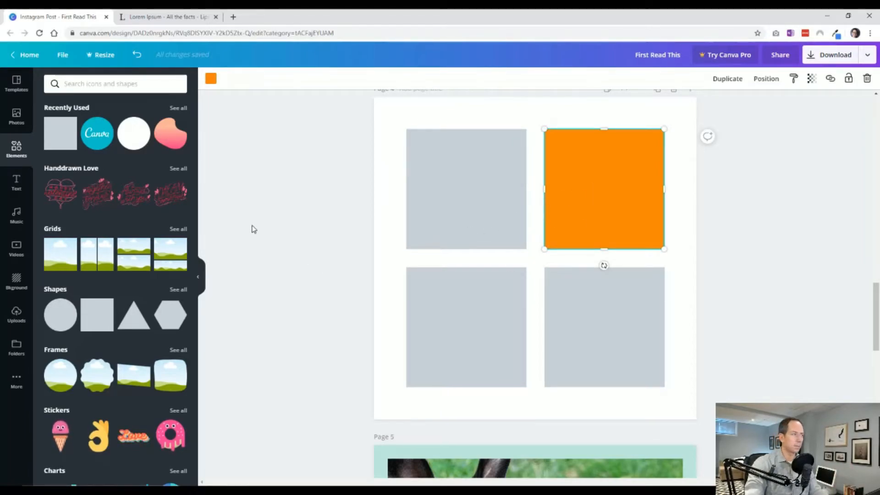
key(ctrl+z)
click(280, 215)
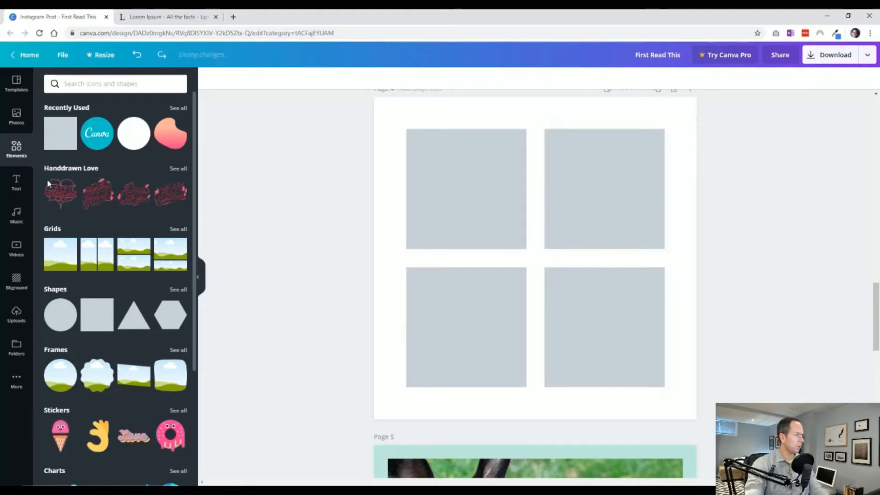
Add the uploaded shadow image to page 4 and fit it along the lower edge of the upper-right square.
click(17, 280)
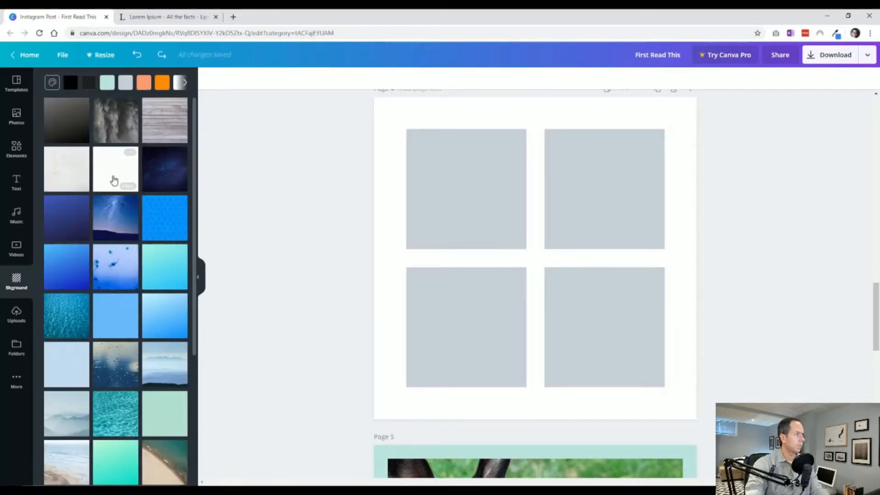
click(17, 314)
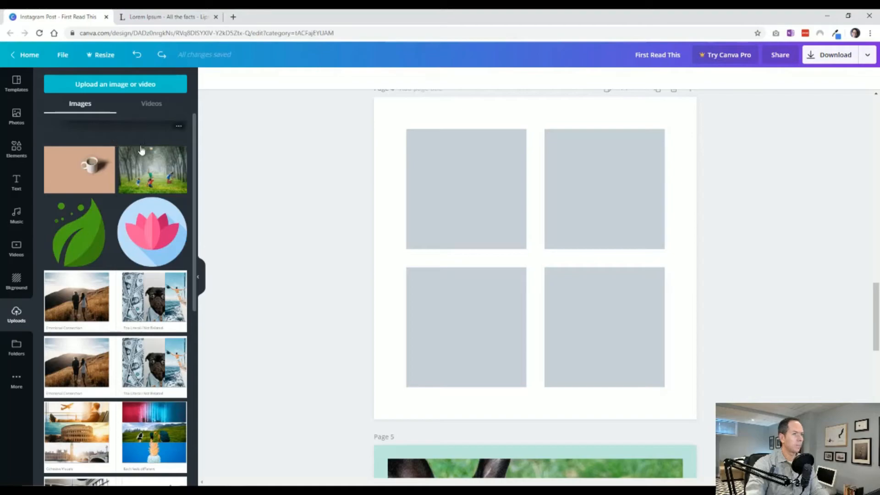
click(118, 133)
drag(458, 256, 479, 263)
drag(405, 282, 544, 255)
click(317, 300)
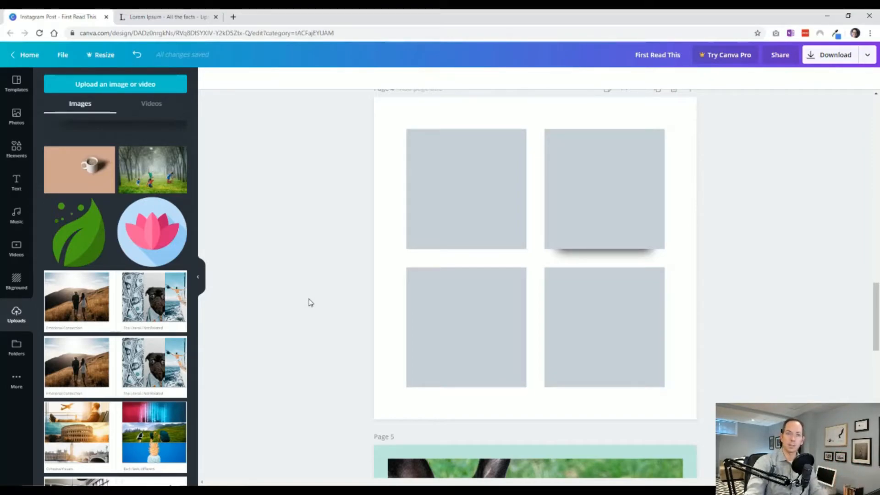
Enlarge the upper-right square on page 4 slightly together with its shadow.
click(680, 259)
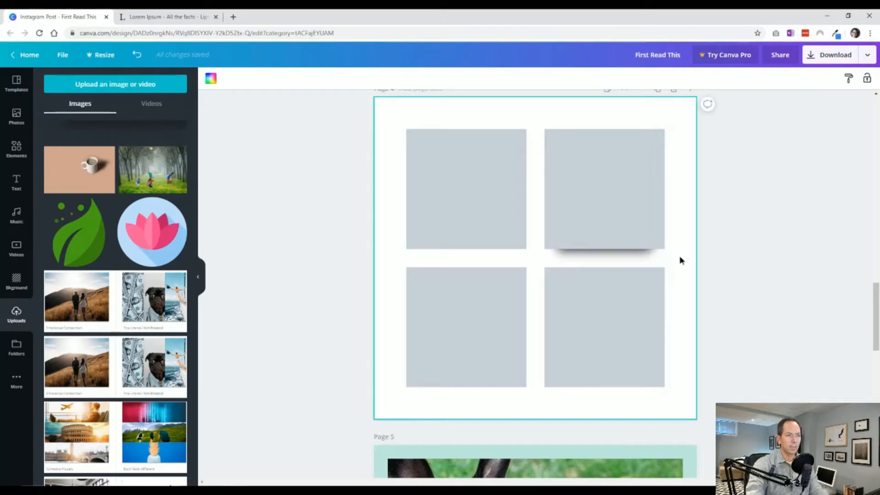
click(661, 183)
drag(664, 267, 669, 273)
click(367, 272)
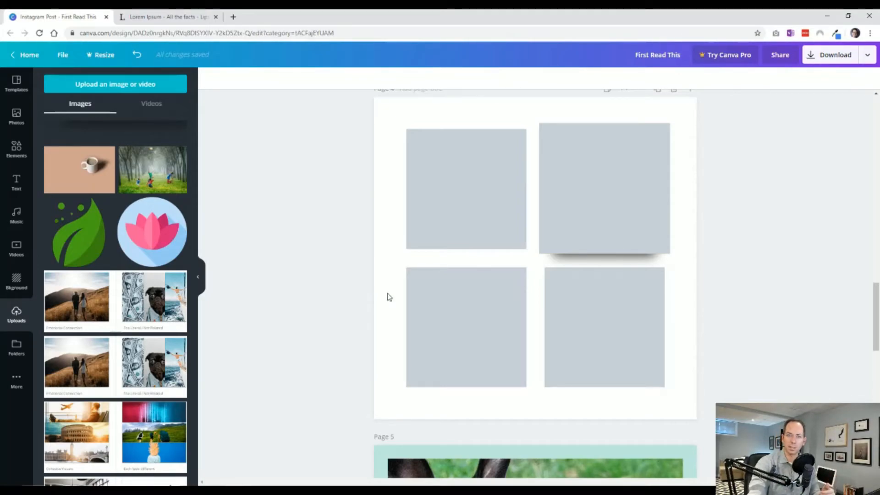
Examine the Summer Pet Picnic design on page 5, comparing its photo, large title and smaller text lines.
scroll(385, 297, down, 8)
scroll(384, 300, up, 2)
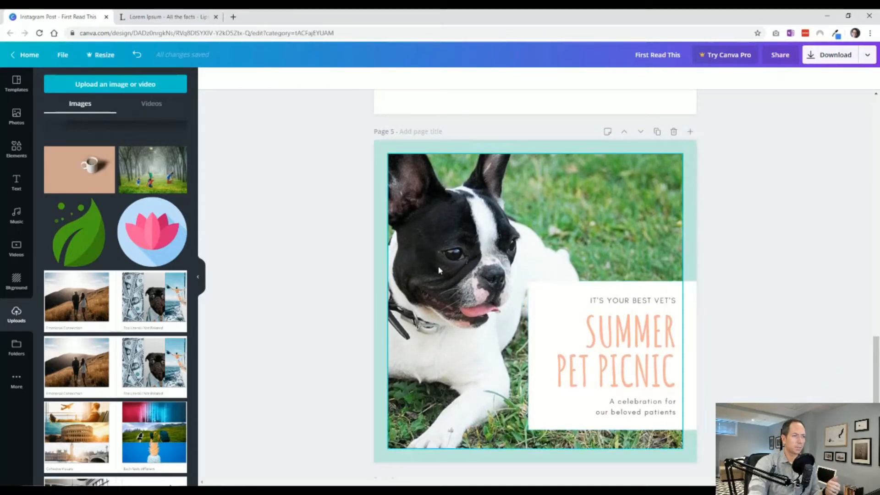
click(623, 332)
click(800, 356)
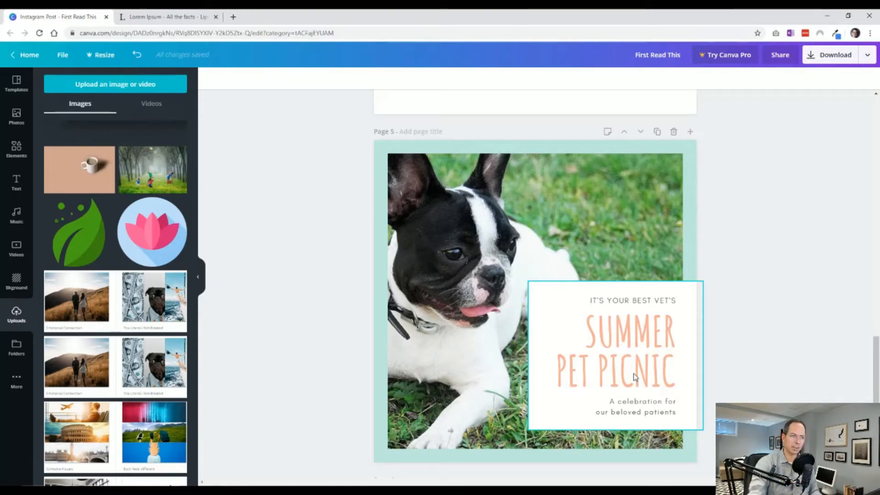
click(634, 303)
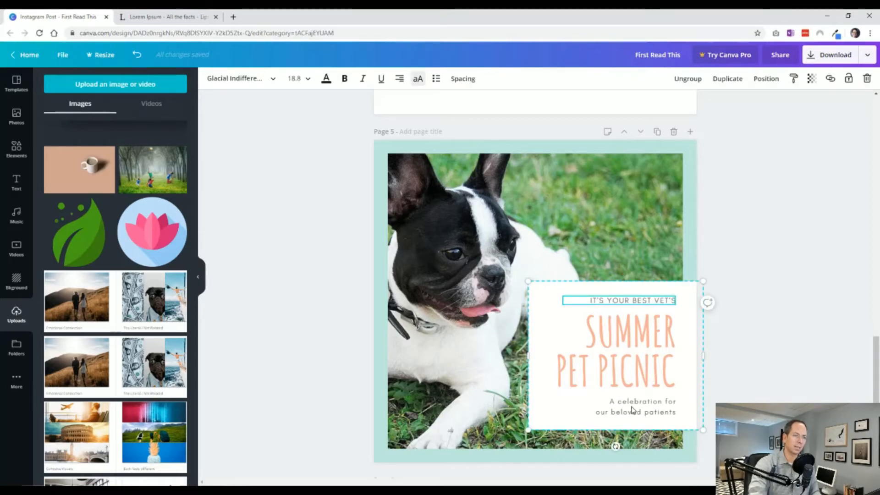
click(709, 410)
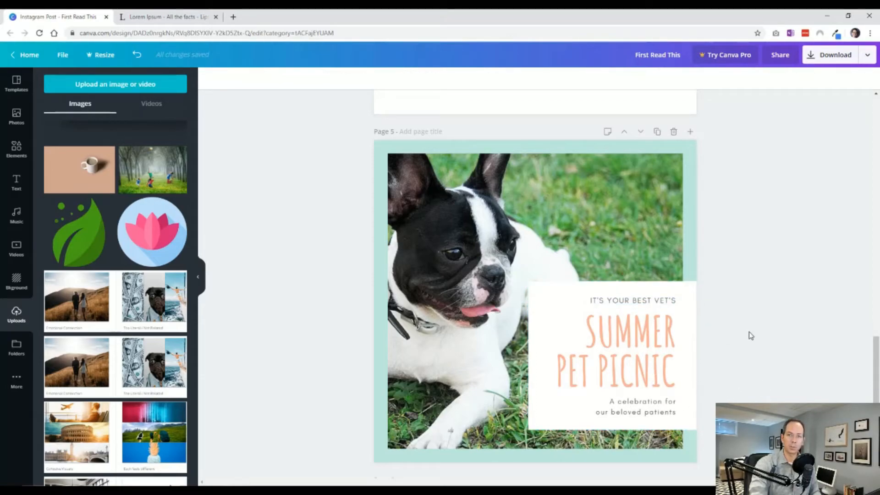
click(659, 337)
click(659, 337)
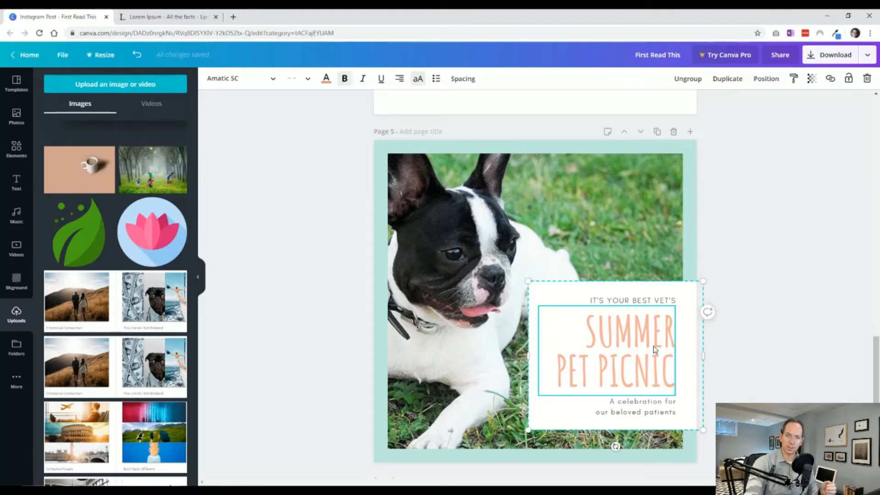
Copy the "Friday, 6PM • Dr. Jake's Bar" text from the Finals Game design on page 6.
scroll(656, 344, down, 1)
scroll(656, 339, down, 5)
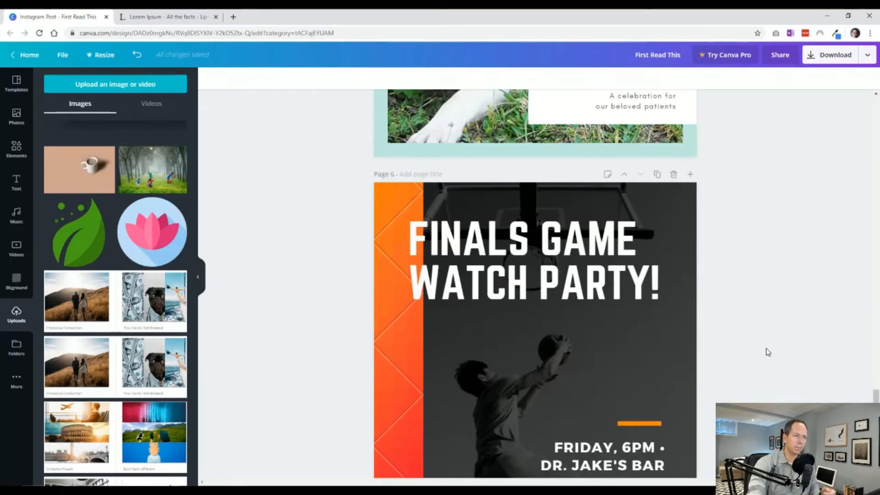
click(768, 352)
scroll(768, 352, up, 3)
scroll(768, 352, down, 3)
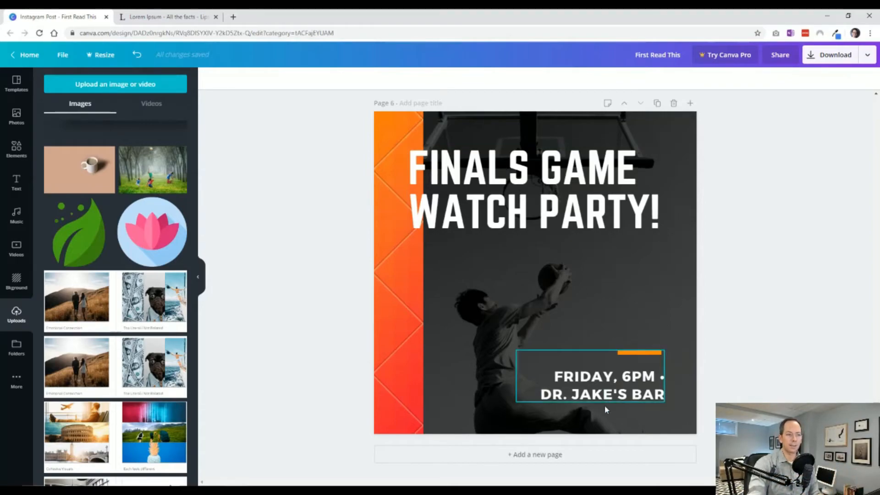
click(610, 395)
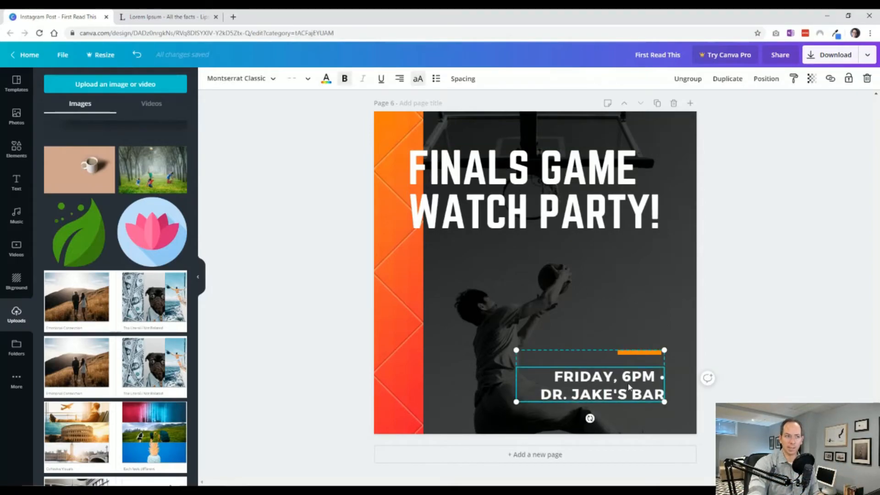
triple_click(599, 379)
key(ctrl+a)
key(ctrl+c)
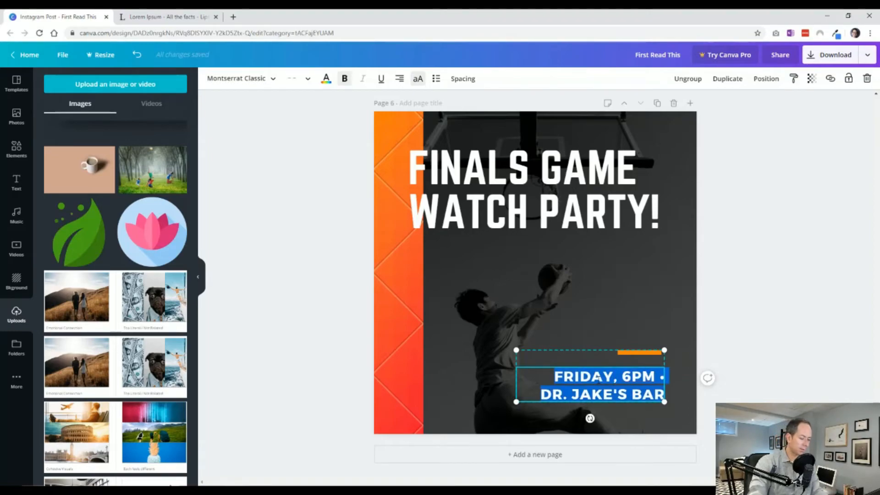
Duplicate page 6 and delete the date and venue text and the orange bar from the copy.
click(785, 355)
click(657, 103)
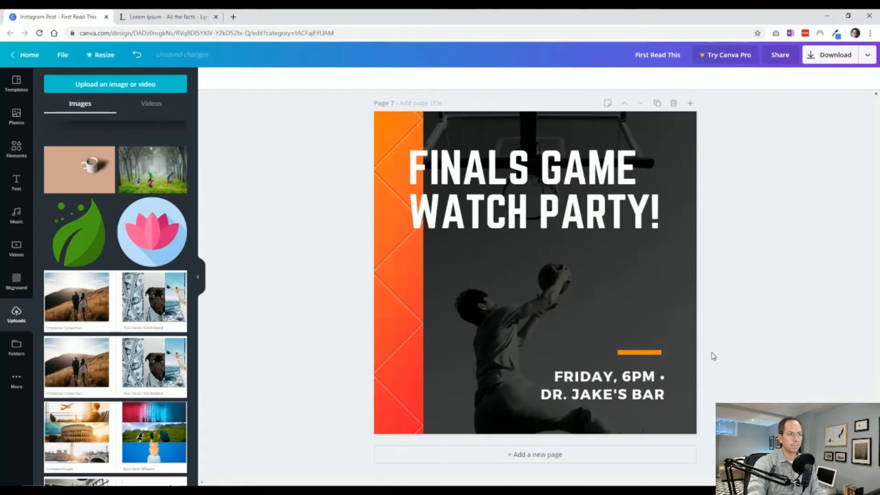
click(660, 376)
key(Delete)
click(661, 353)
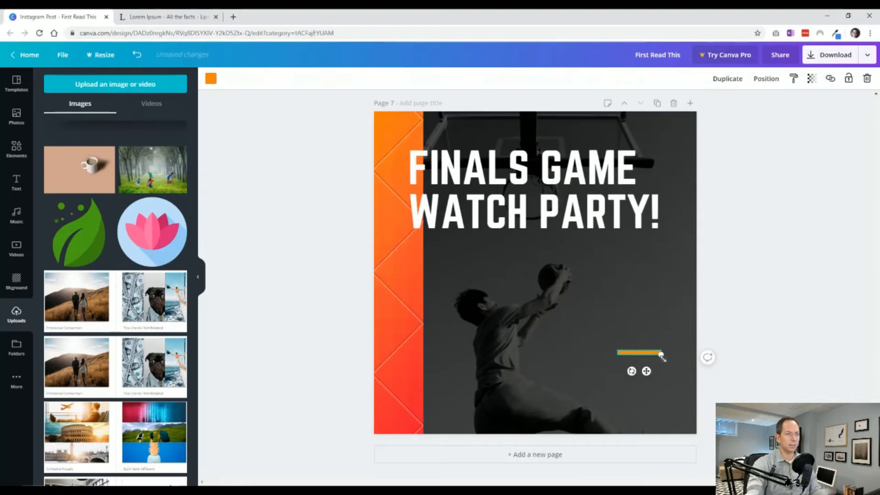
click(709, 317)
click(636, 353)
key(Delete)
Duplicate the page 7 heading directly below the original and replace its text with the copied date and venue.
drag(486, 193, 481, 288)
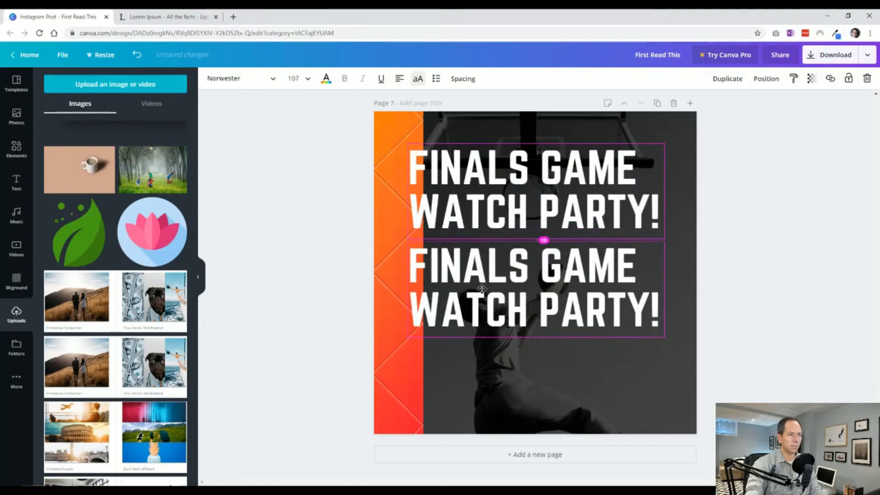
double_click(482, 289)
key(ctrl+v)
click(770, 338)
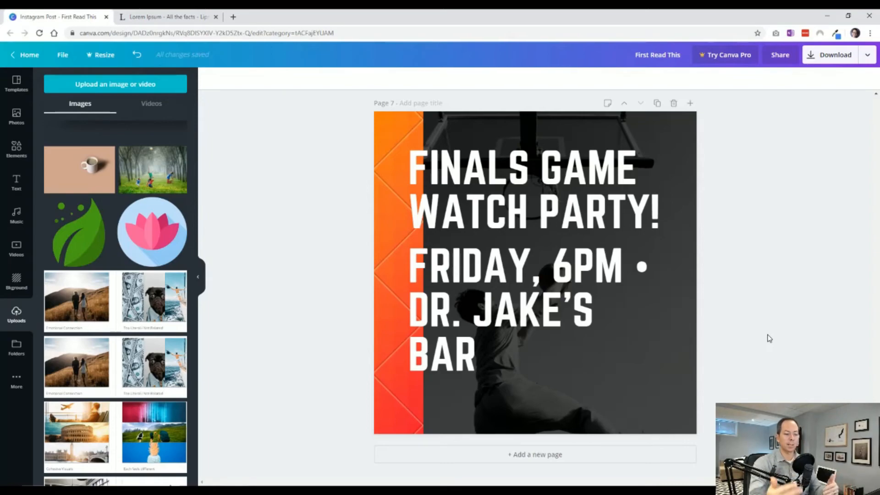
Compare the text hierarchy of the Finals Game designs on pages 6 and 7.
scroll(751, 284, up, 8)
scroll(758, 310, down, 1)
scroll(758, 310, up, 1)
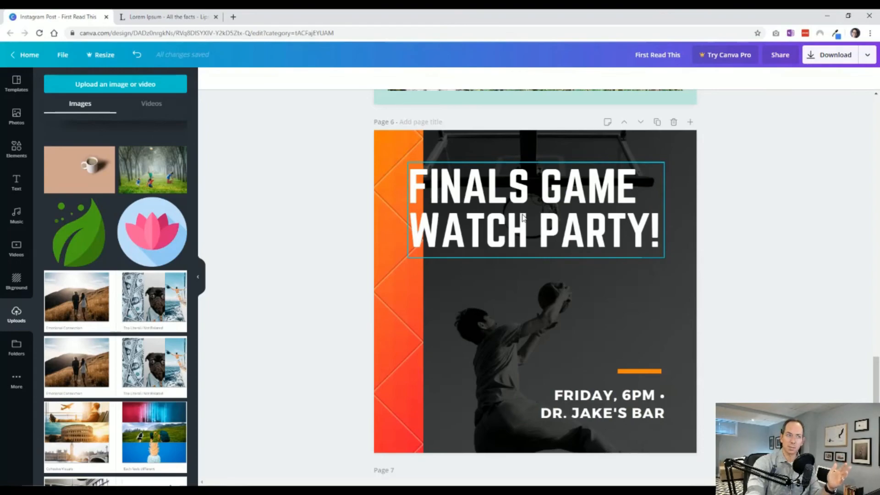
scroll(651, 326, down, 4)
scroll(668, 331, down, 4)
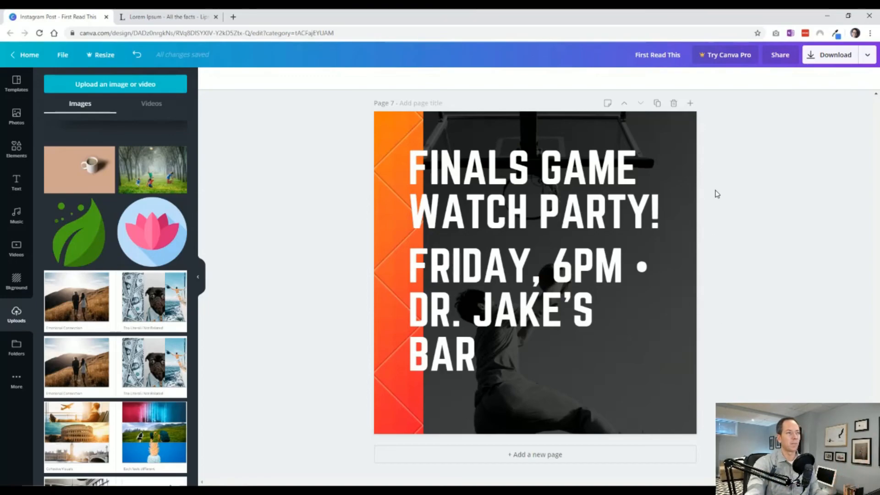
scroll(727, 257, up, 8)
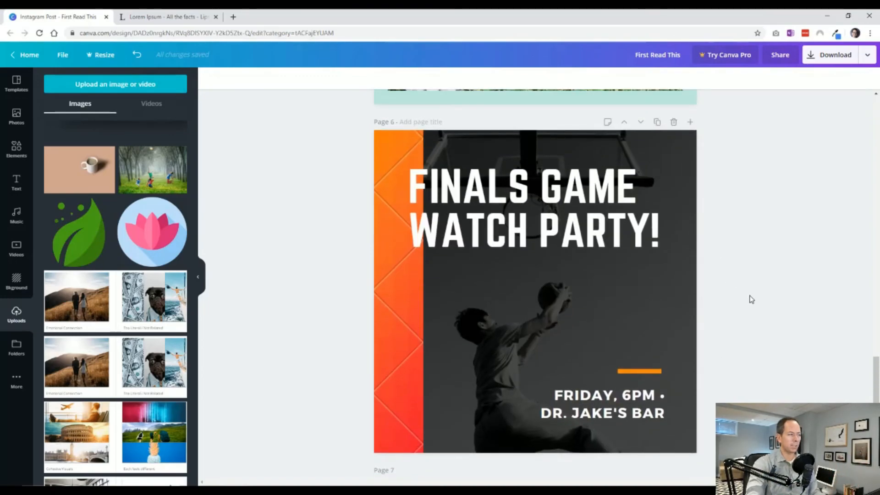